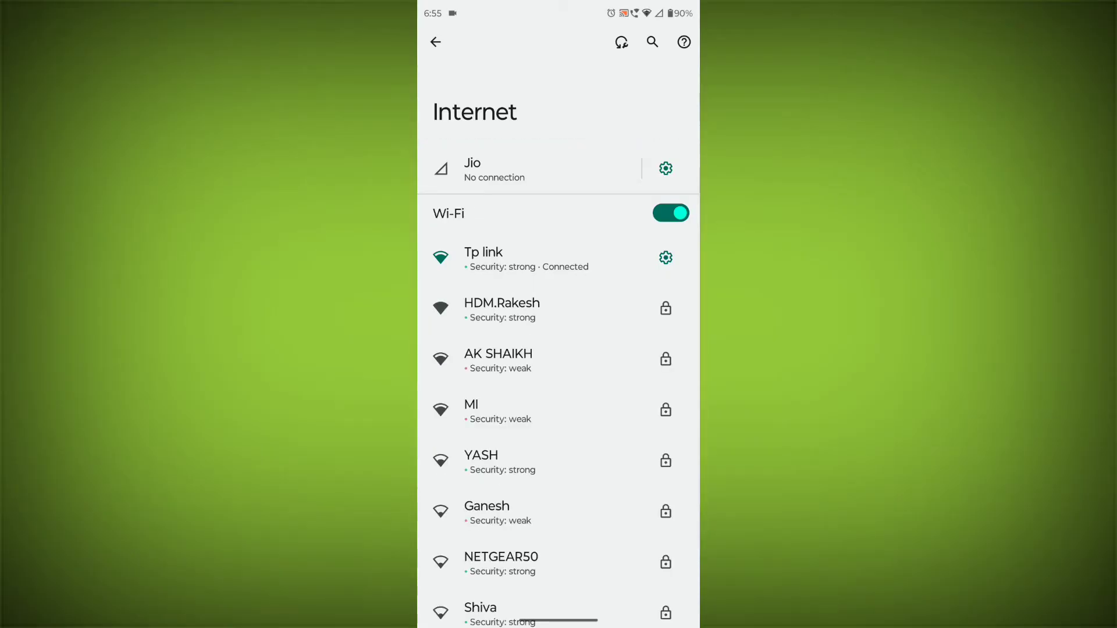
# Step: Swipe up to leave the Internet settings and return to the Android home screen
pyautogui.moveTo(559, 621); pyautogui.dragTo(559, 393)
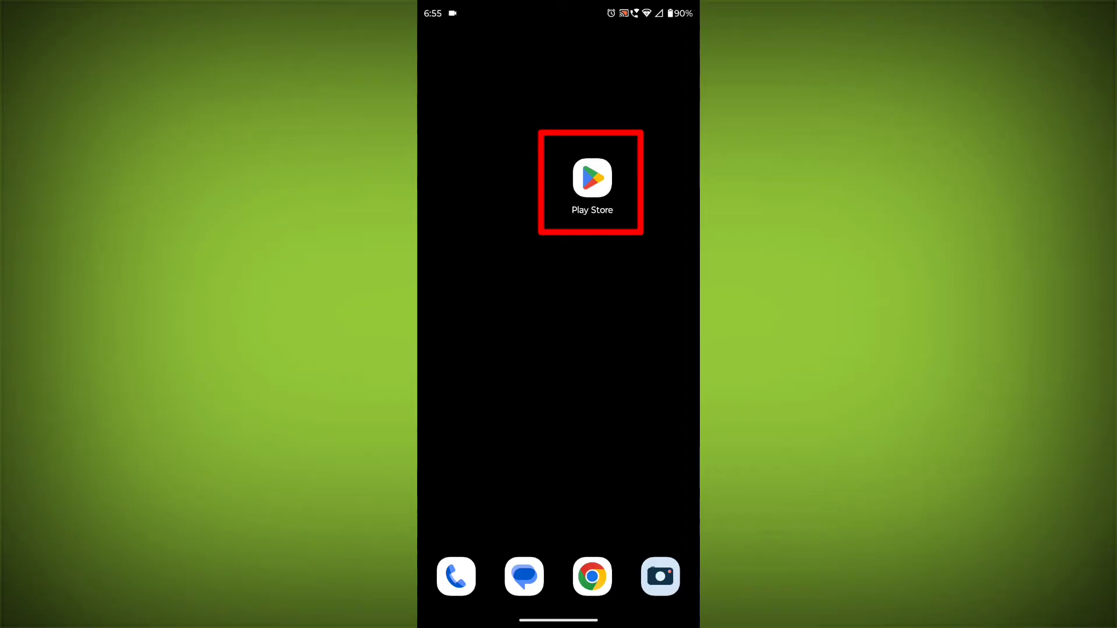
# Step: Search the Play Store for 'messenger' and open the Messenger app's store page
pyautogui.click(592, 178)
pyautogui.click(527, 42)
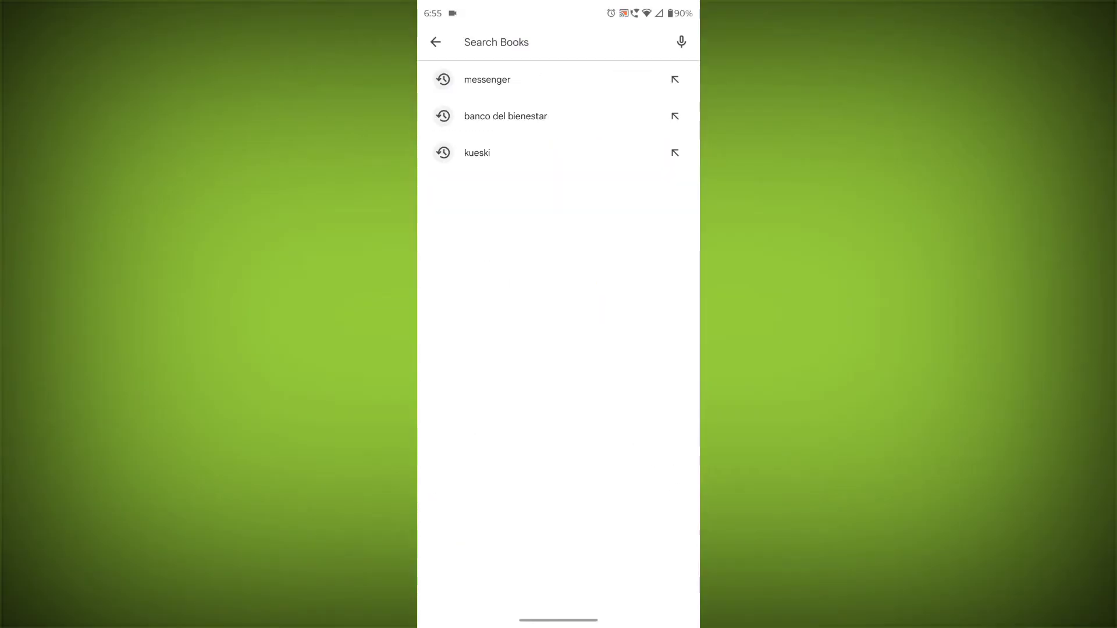
pyautogui.write('me')
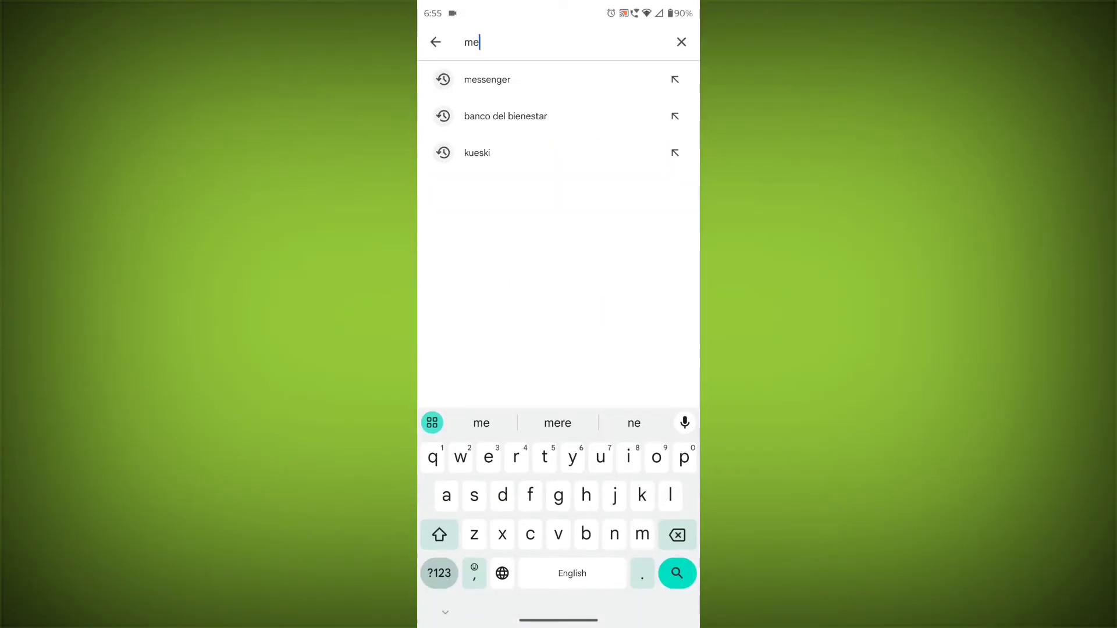
pyautogui.write('ssenger')
pyautogui.press('Return')
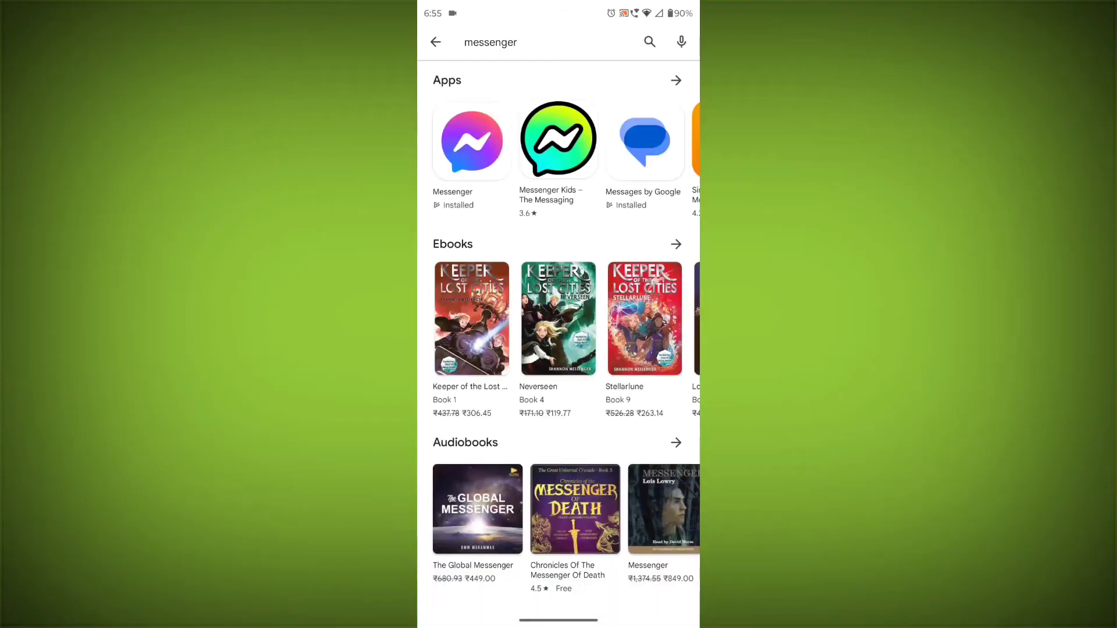
pyautogui.click(471, 140)
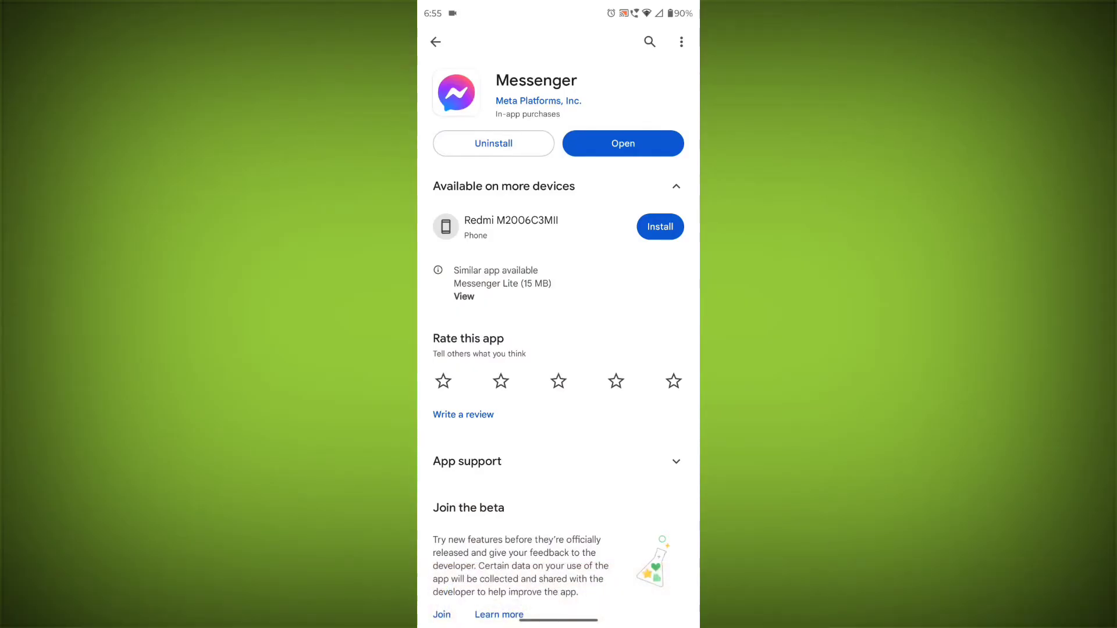
# Step: Swipe up to exit the Play Store to the home screen with the Messenger icon
pyautogui.moveTo(559, 619); pyautogui.dragTo(558, 392)
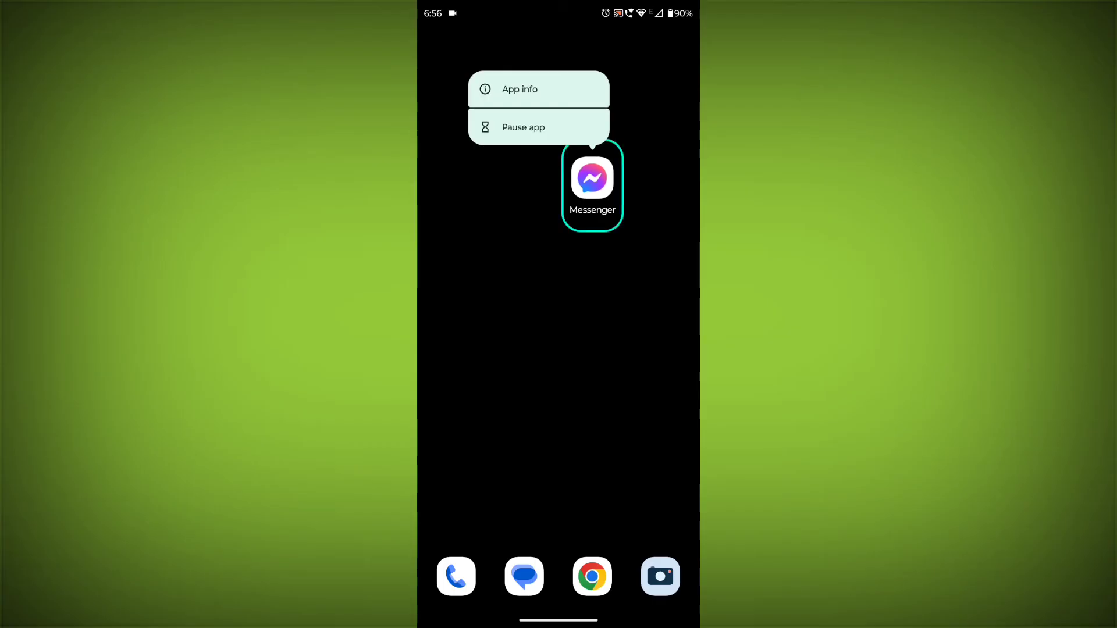
# Step: Uninstall Messenger from its home-screen icon, then reinstall it from its Play Store page
pyautogui.moveTo(592, 178)
pyautogui.mouseDown()
pyautogui.moveTo(619, 90)
pyautogui.moveTo(605, 63)
pyautogui.mouseUp()
pyautogui.click(653, 349)
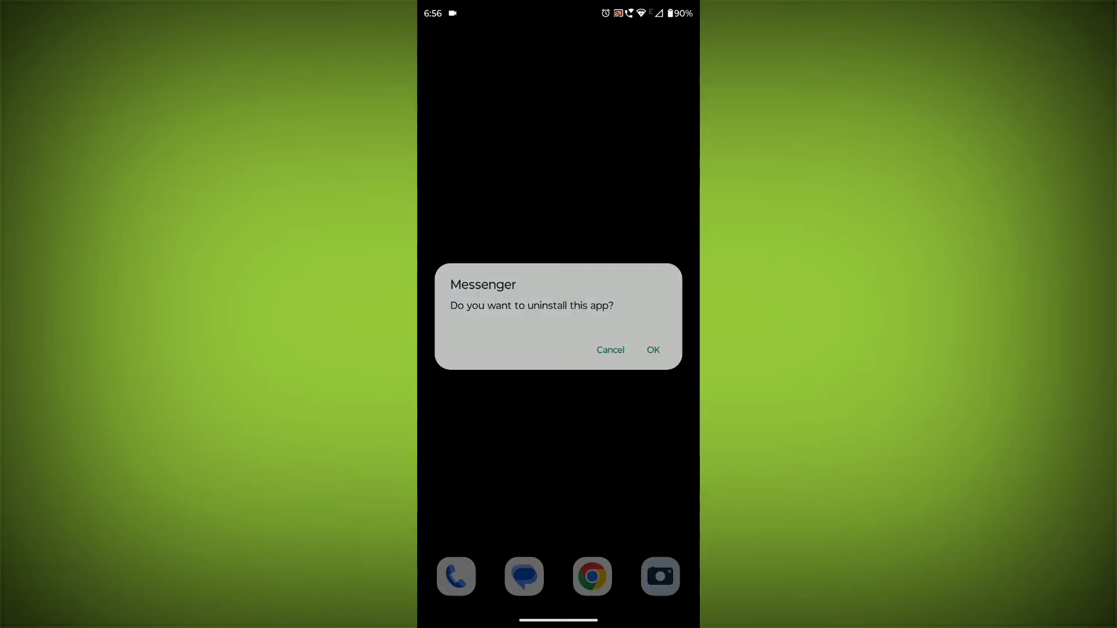
pyautogui.click(593, 178)
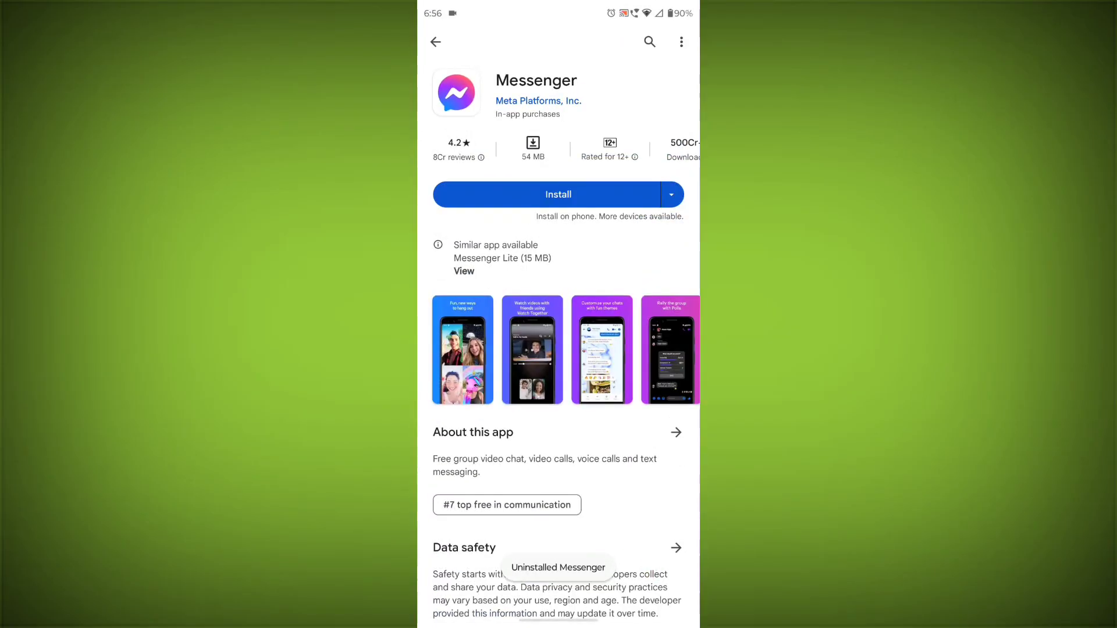
pyautogui.click(559, 192)
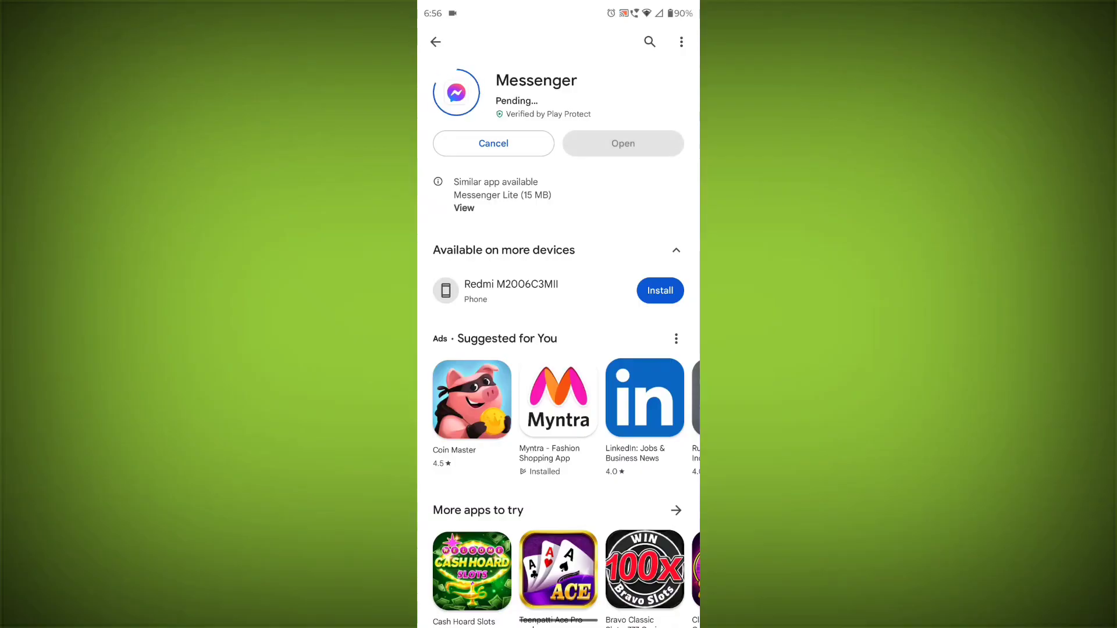